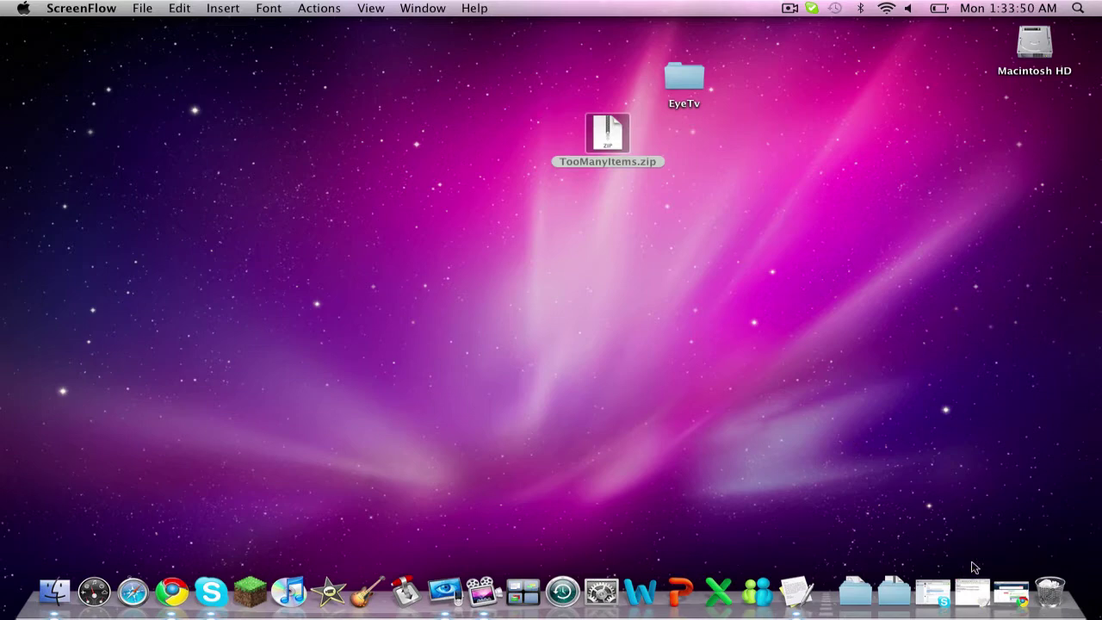
Step: View the MediaFire download page for TooManyItems.zip in Chrome and close the browser window
left_click(1011, 591)
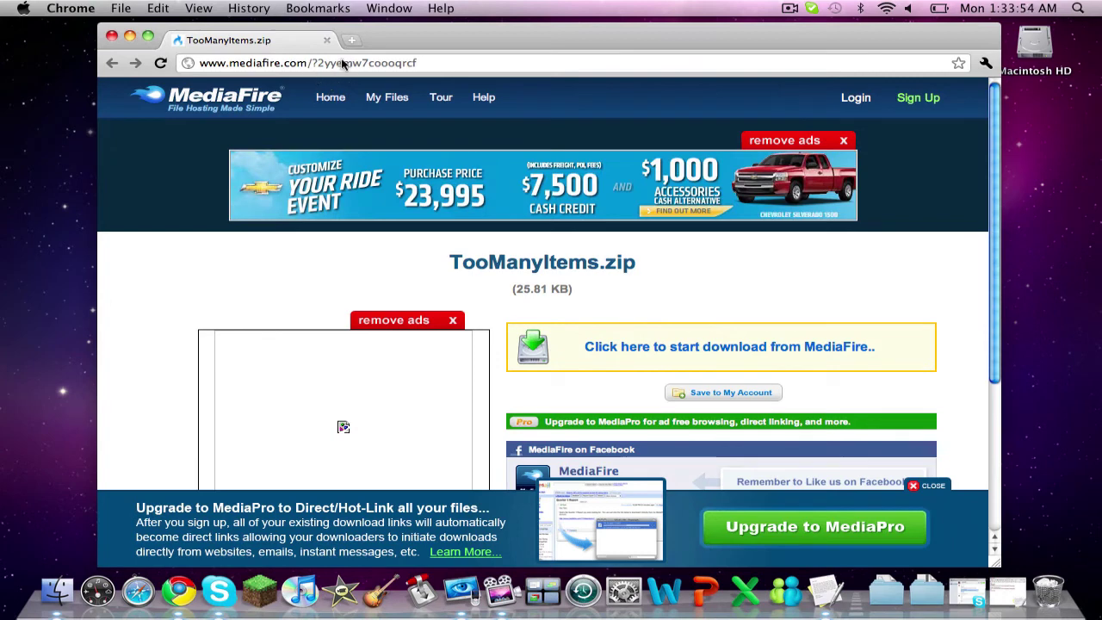
left_click(618, 355)
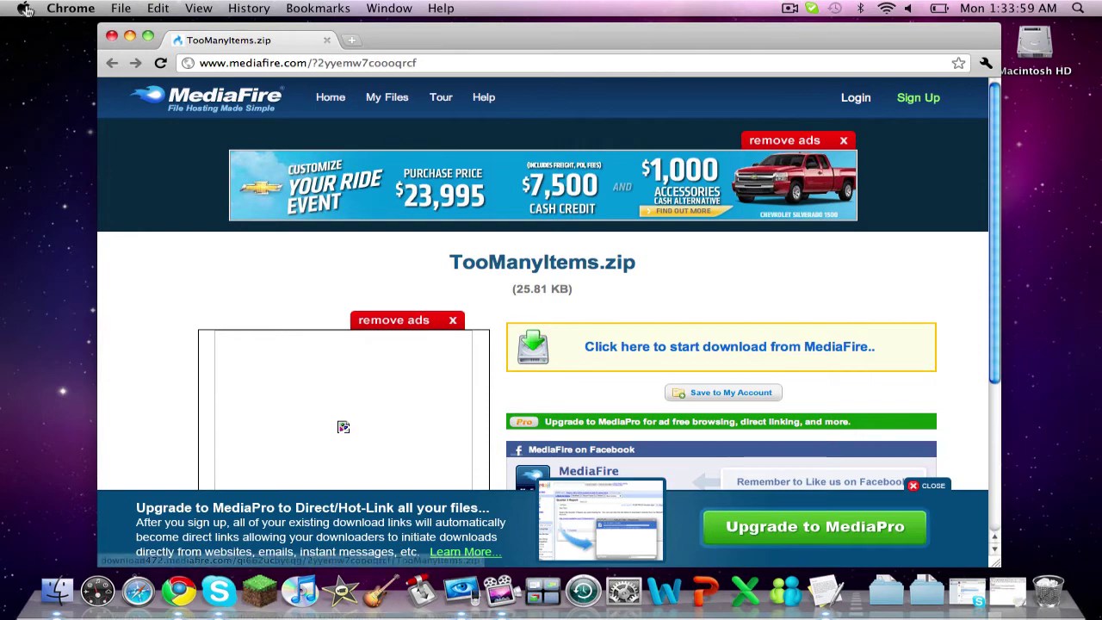
left_click(111, 36)
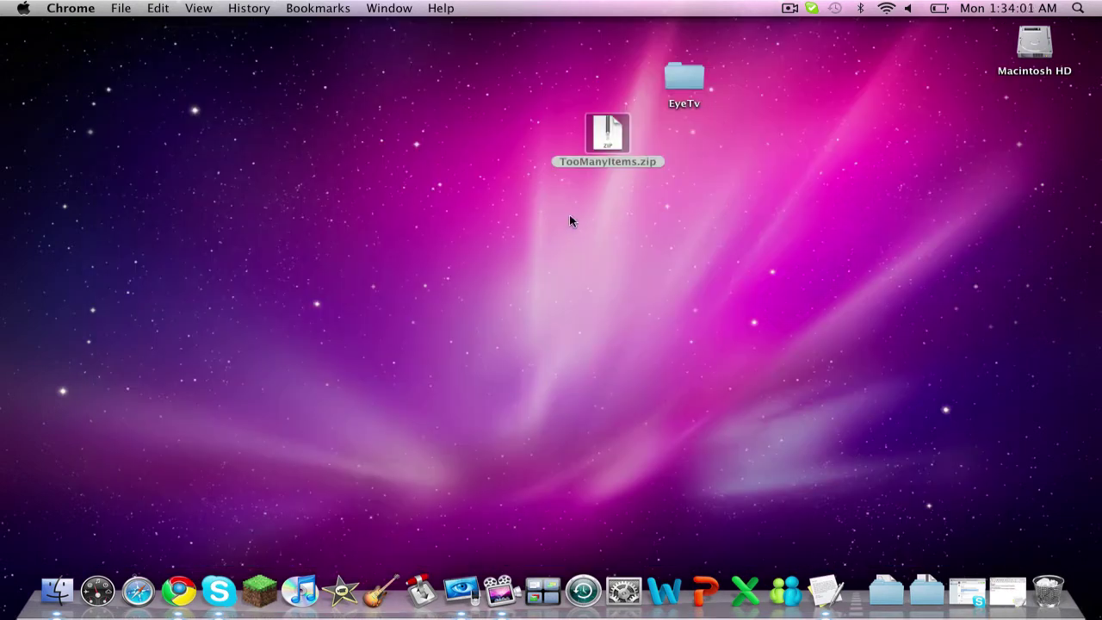
Step: Extract TooManyItems.zip on the desktop, move the extracted folder clear of the archive, and open it, leaving its window minimized
double_click(601, 142)
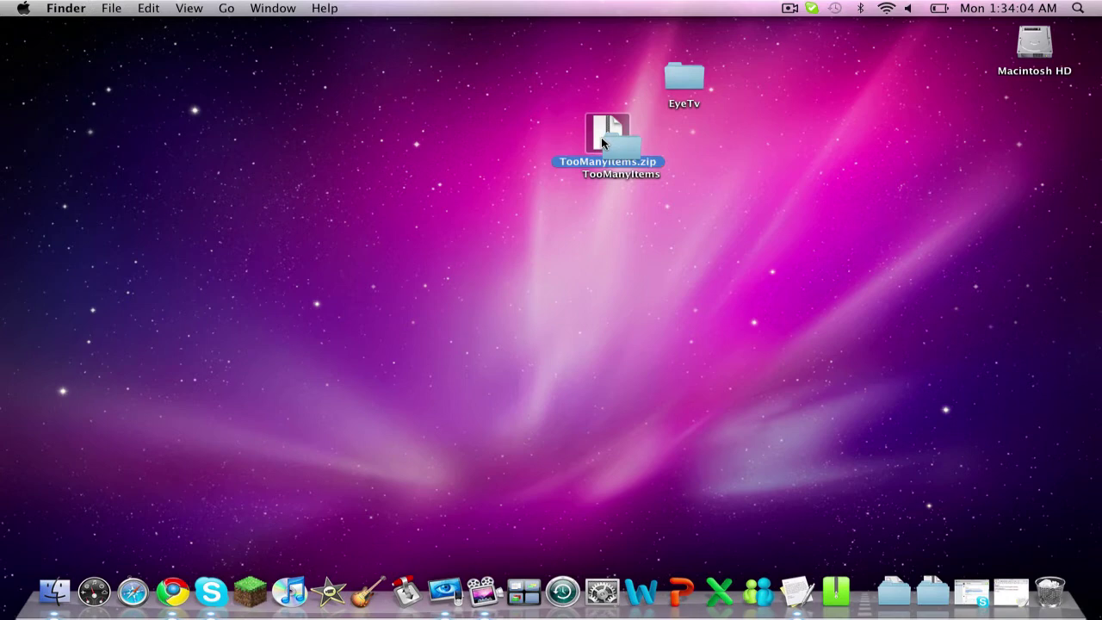
left_click_drag(616, 148, 381, 118)
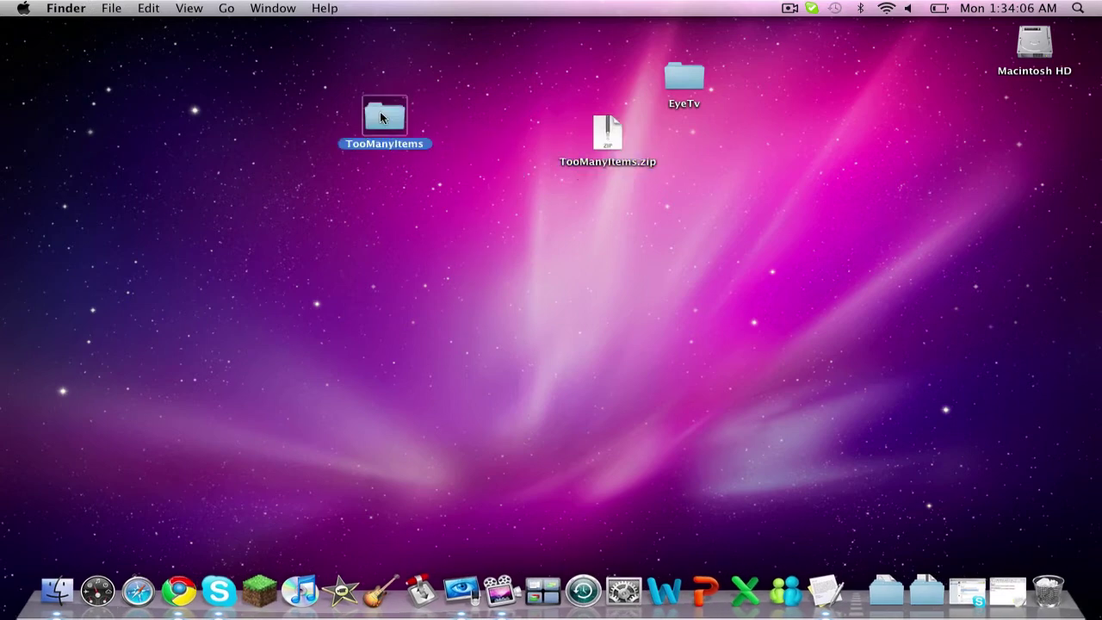
double_click(380, 113)
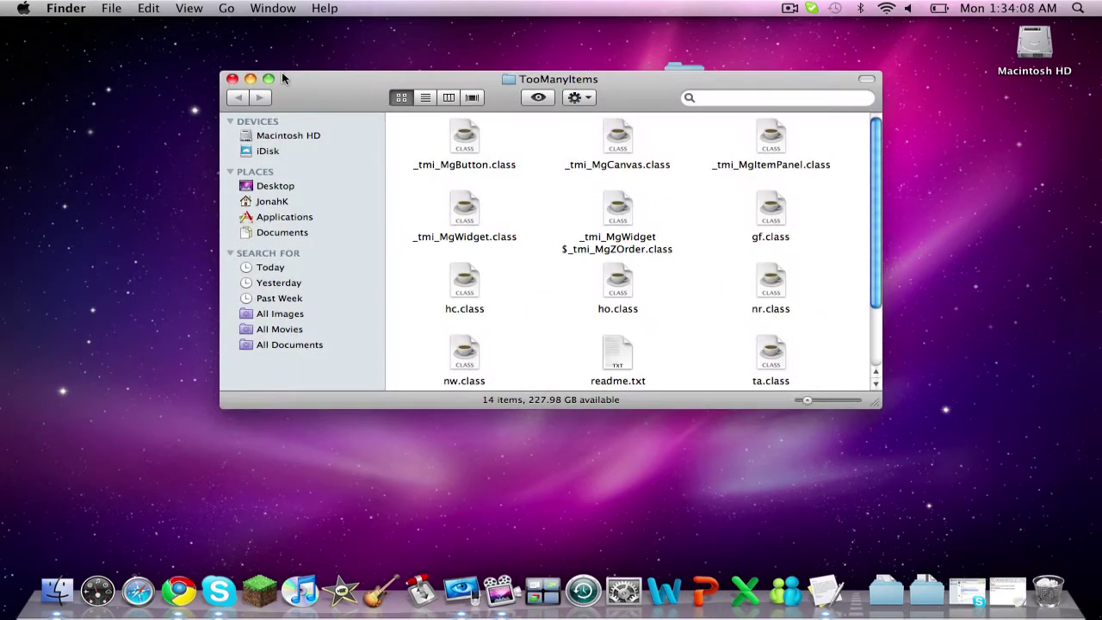
left_click(249, 79)
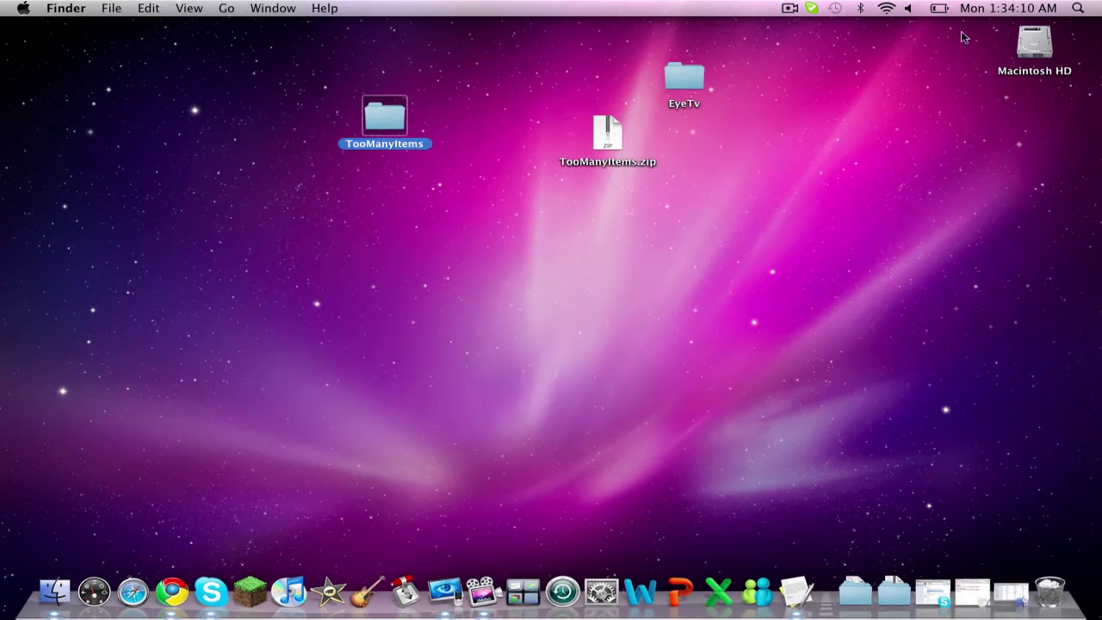
Step: Find "terminal" with Spotlight, launch Terminal, and move its window clear of the area for the command notes
left_click(1078, 8)
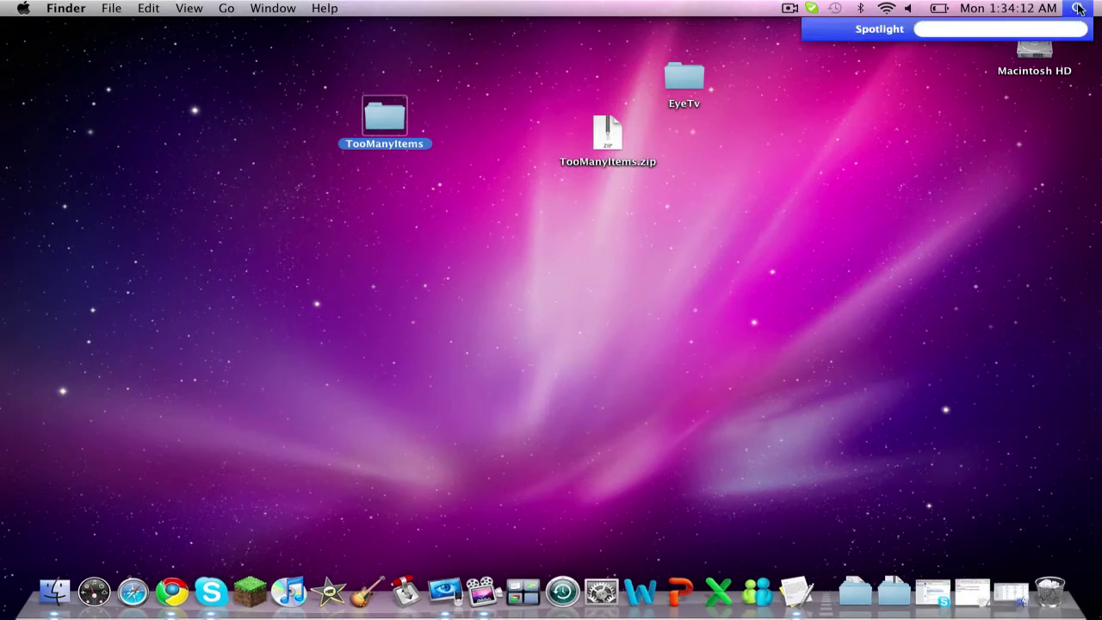
type("terminal")
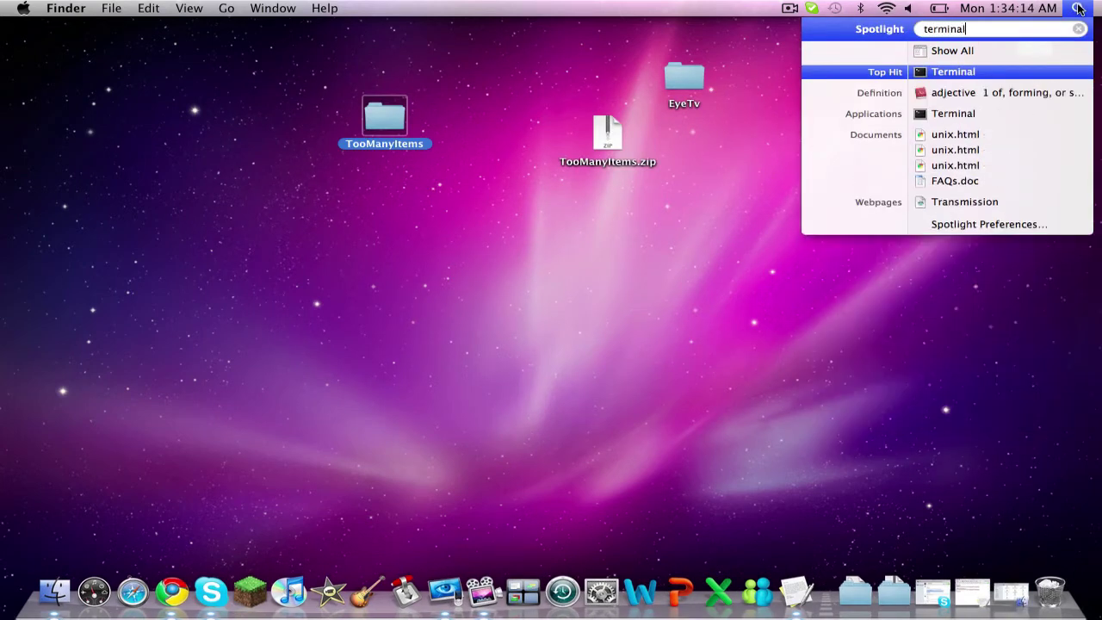
left_click(1057, 72)
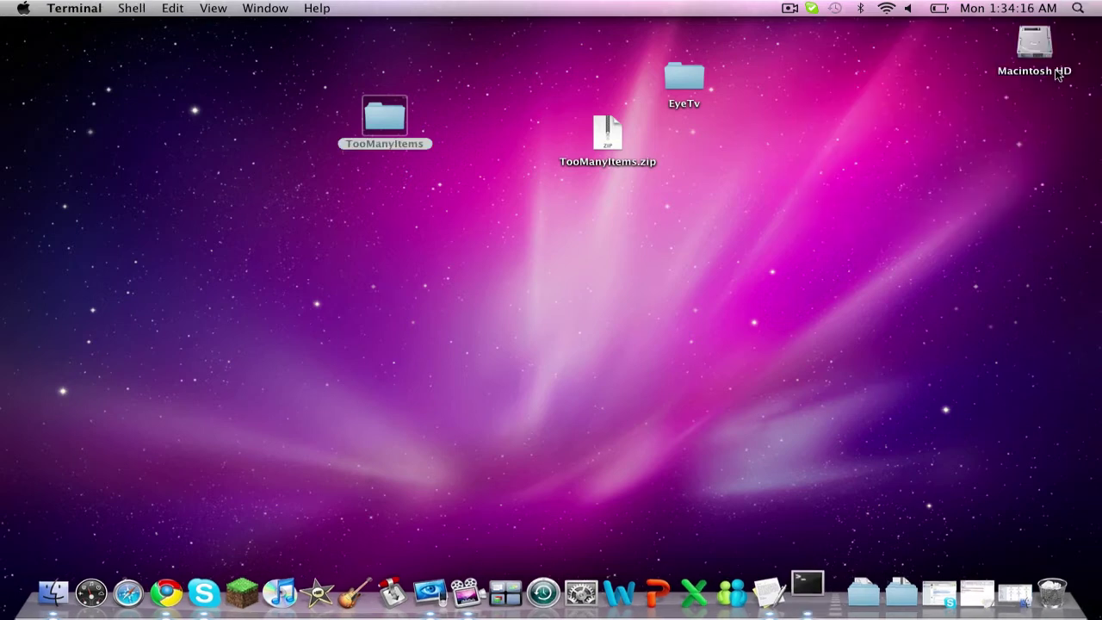
left_click_drag(483, 276, 373, 69)
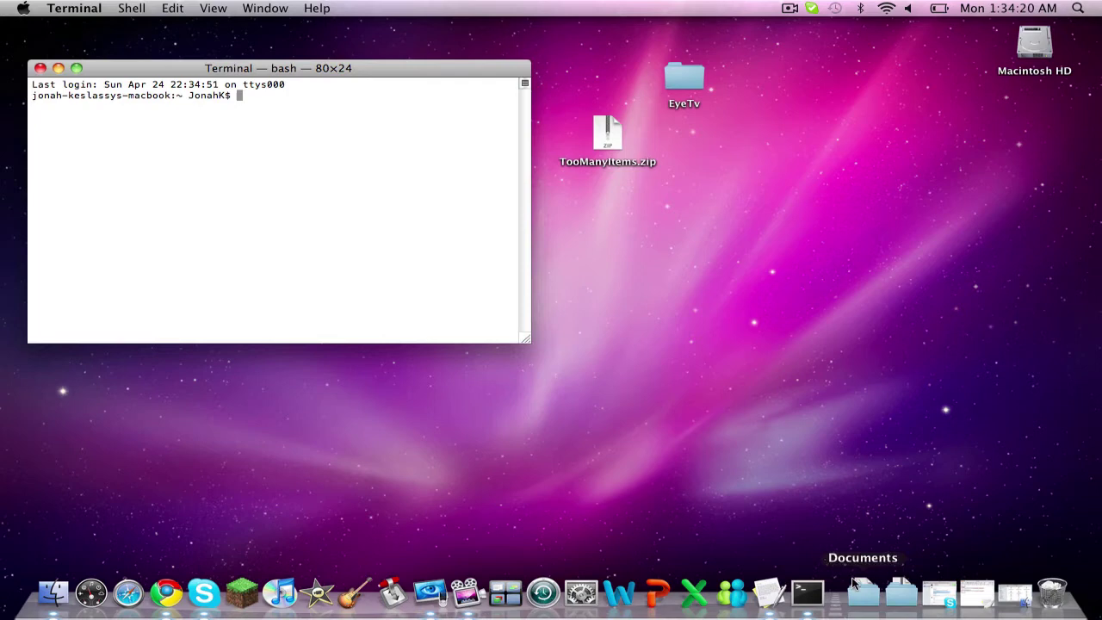
Step: Restore the untitled TextEdit note, place it beside Terminal, and copy its first four commands, from cd ~ through jar xf
left_click(1015, 594)
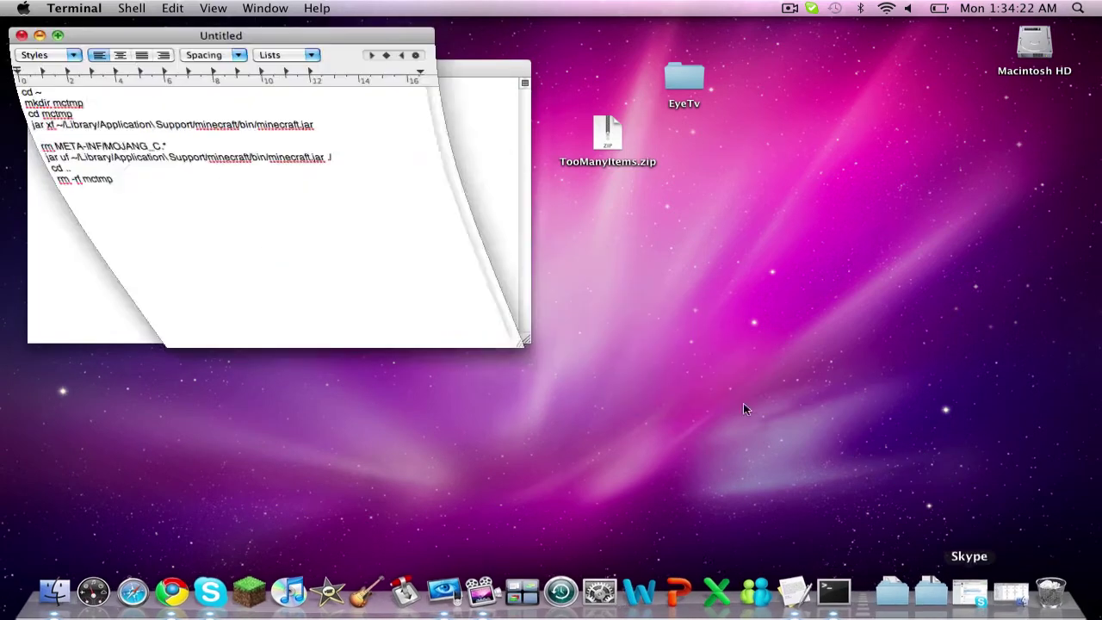
left_click_drag(305, 45, 833, 98)
left_click_drag(835, 178, 540, 145)
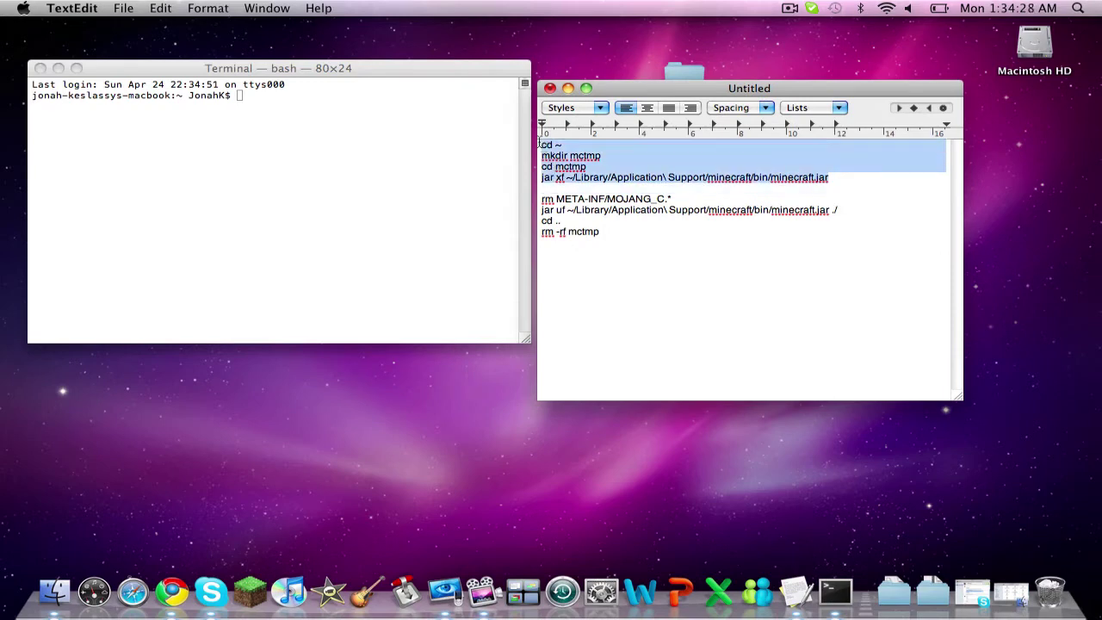
key("super+c")
Step: Paste and run the copied commands in Terminal to unpack minecraft.jar into mctmp, and minimize the Terminal and note windows
left_click(317, 181)
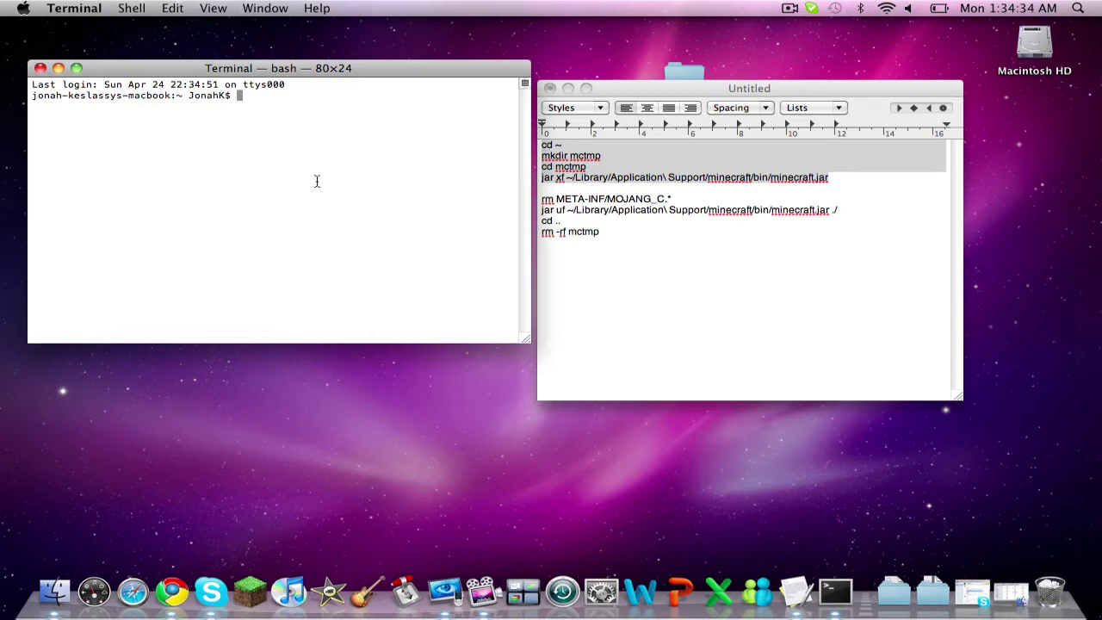
key("super+v")
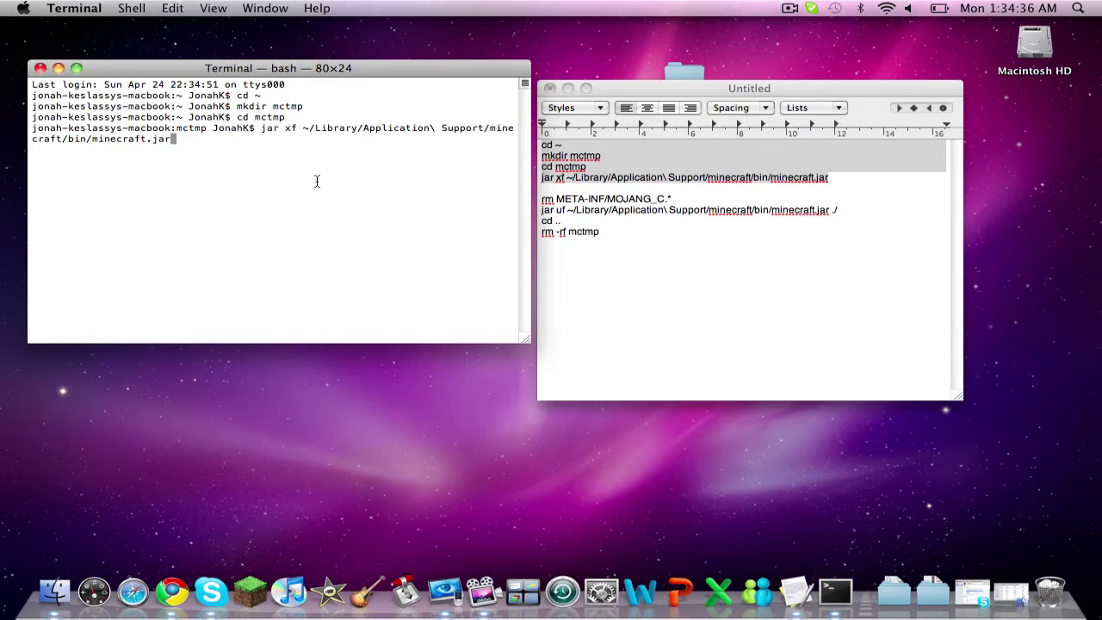
key("Return")
left_click(58, 68)
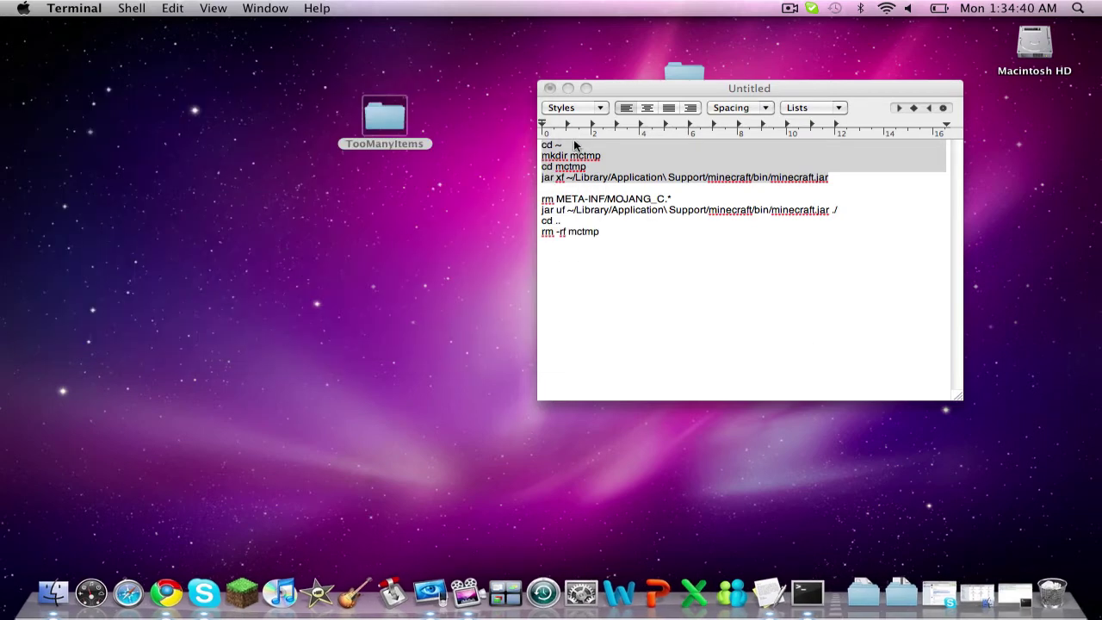
left_click(567, 88)
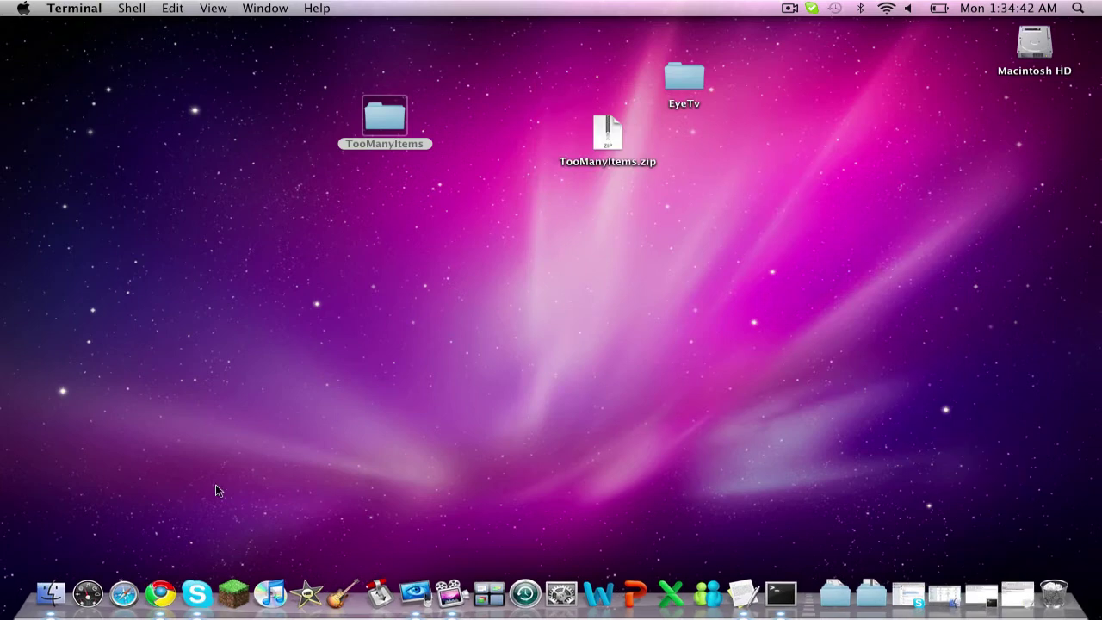
Step: Switch to Finder and open the mctmp folder in the home folder in a second window
left_click(50, 592)
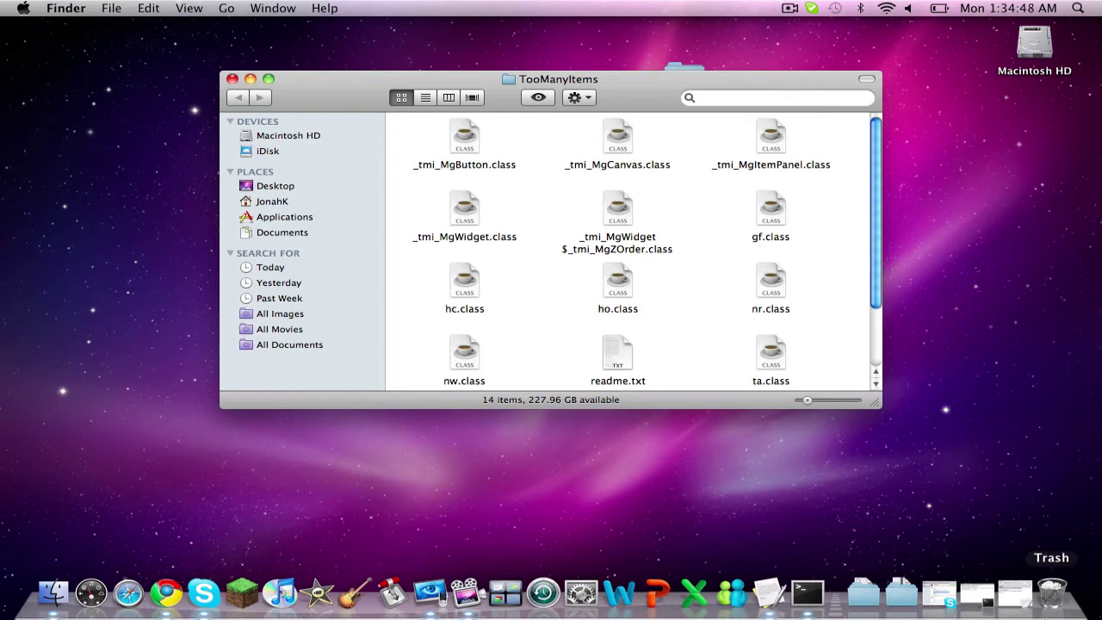
left_click(1053, 602)
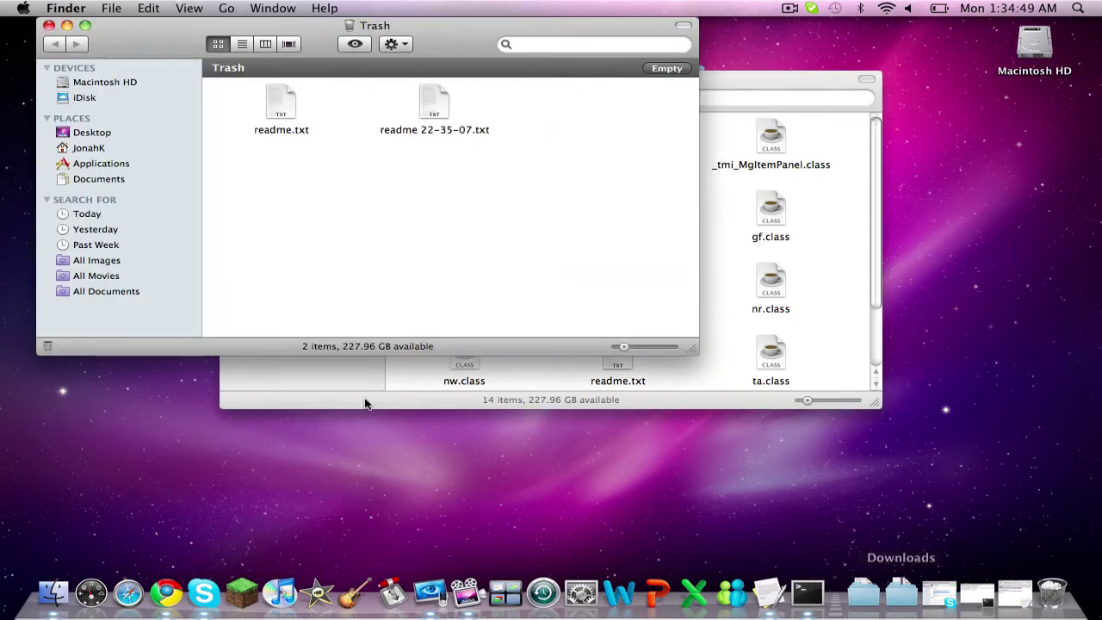
left_click(80, 149)
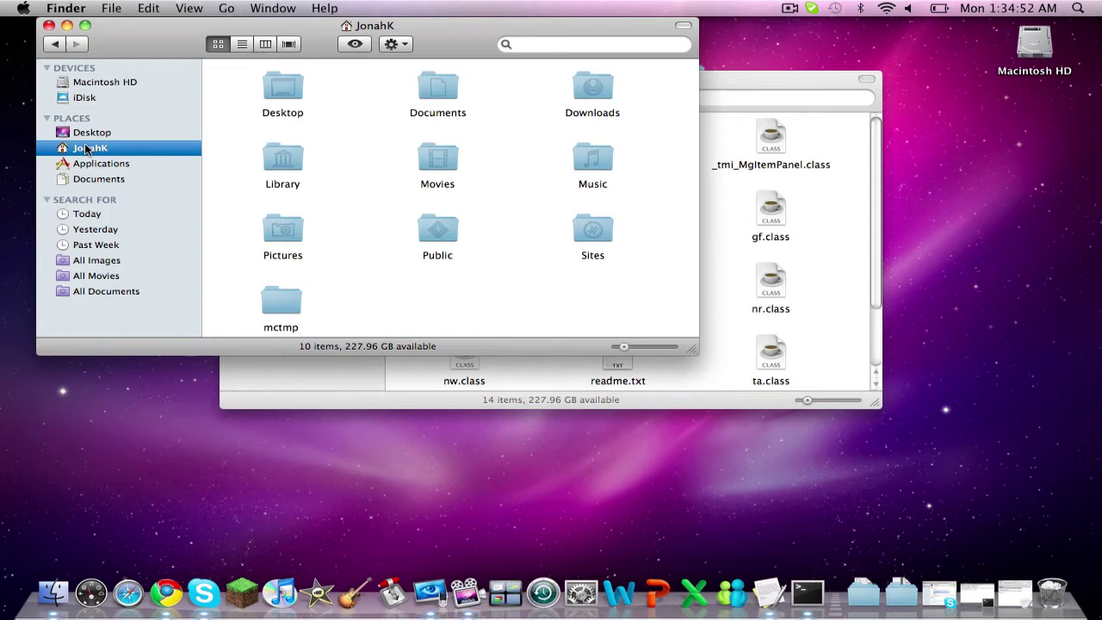
double_click(279, 306)
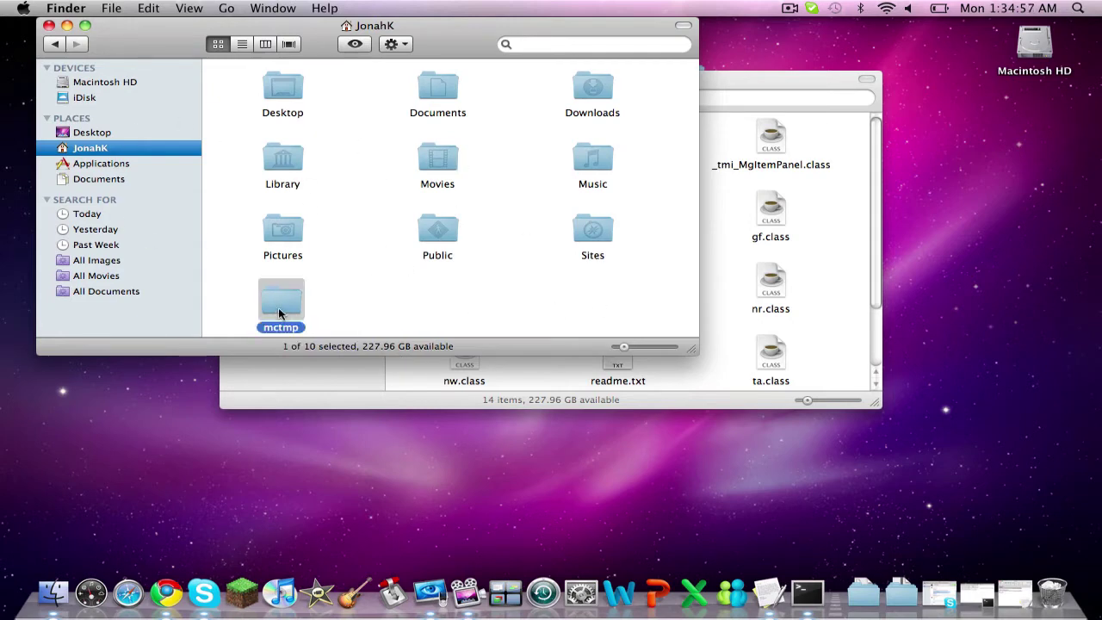
Step: Bring the TooManyItems folder window forward and move its readme.txt to the Trash
left_click(475, 392)
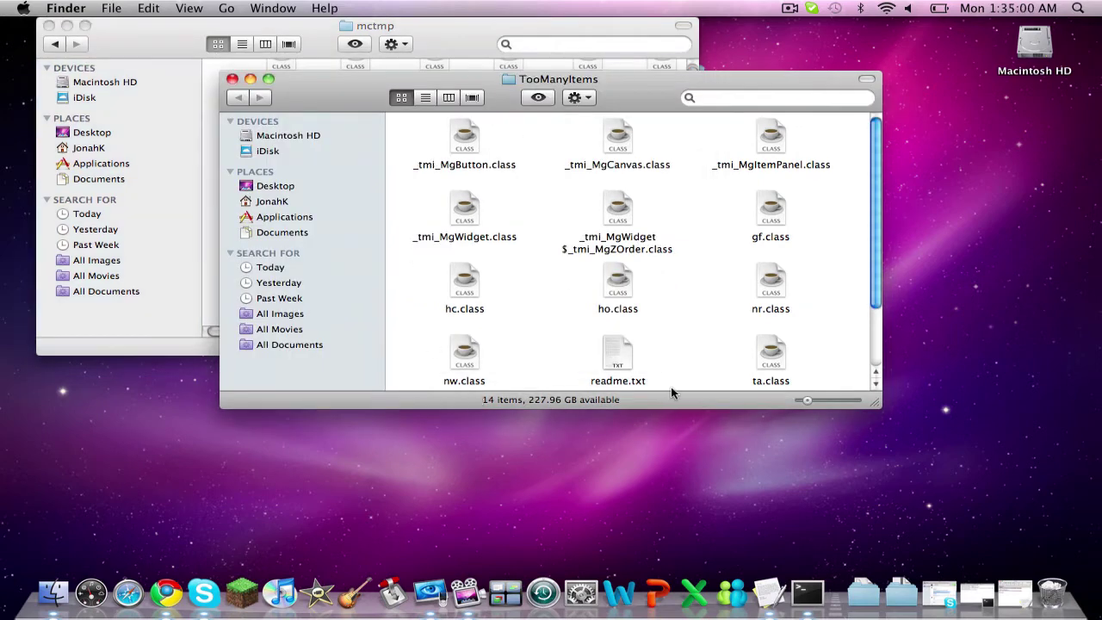
left_click_drag(628, 366, 1065, 600)
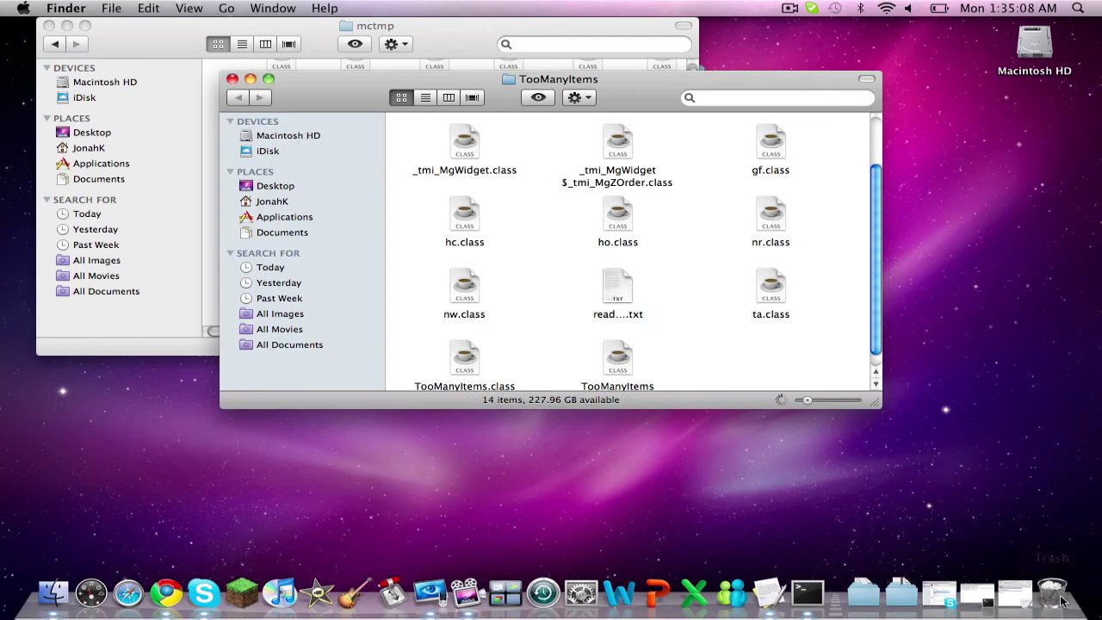
Step: Move all class files from TooManyItems into mctmp, replacing all existing items, and close both Finder windows
scroll(471, 287, "up", 2)
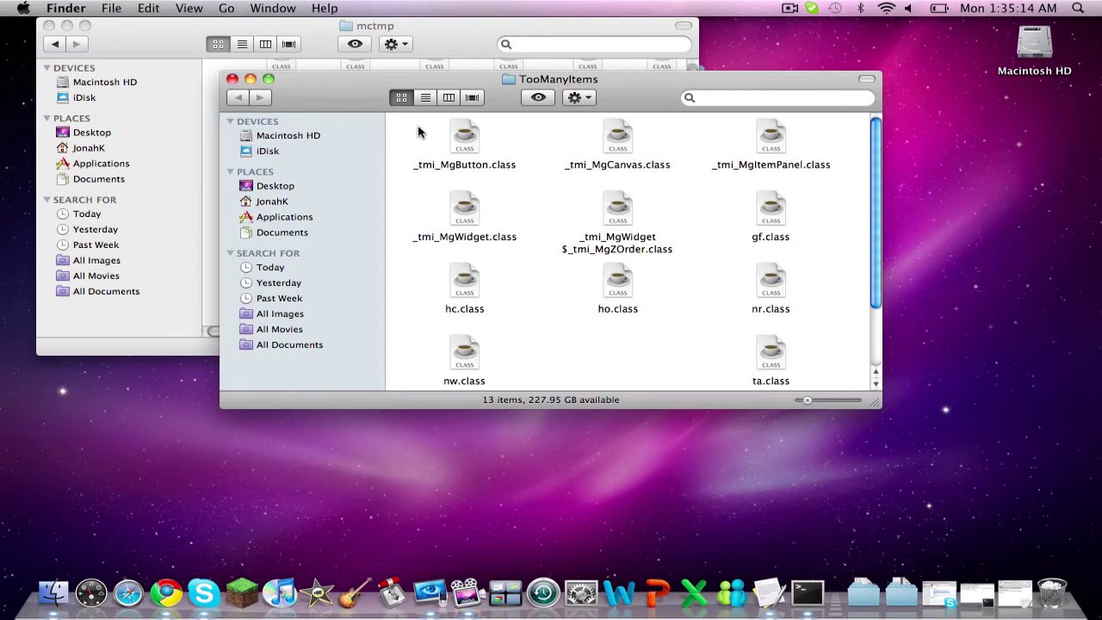
left_click_drag(418, 131, 811, 401)
left_click_drag(617, 78, 825, 125)
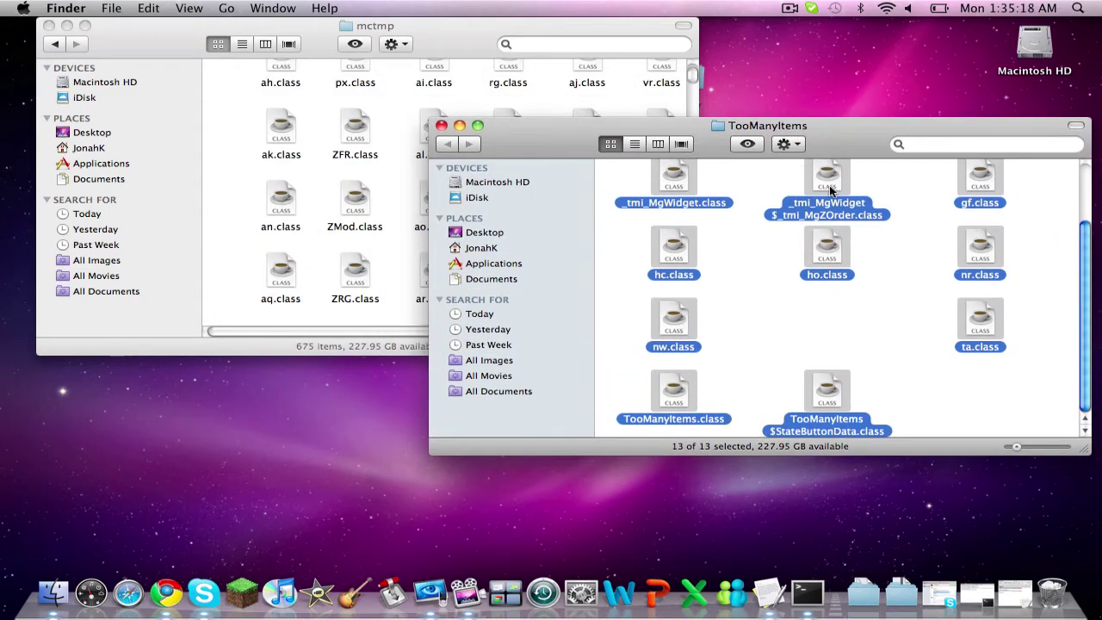
left_click_drag(828, 187, 392, 81)
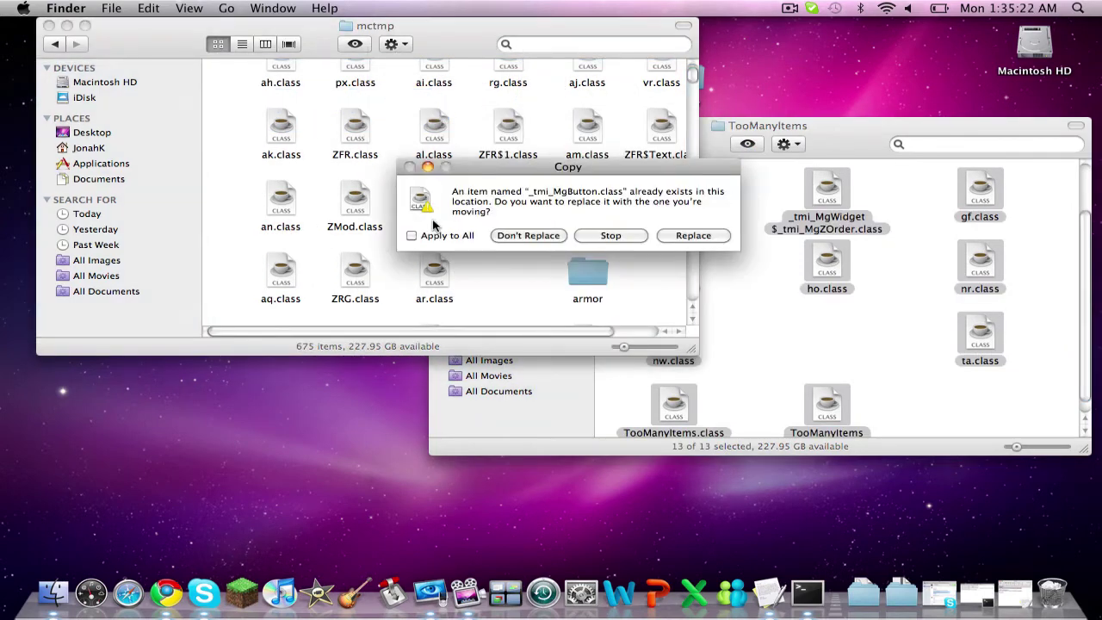
left_click(412, 236)
left_click(694, 236)
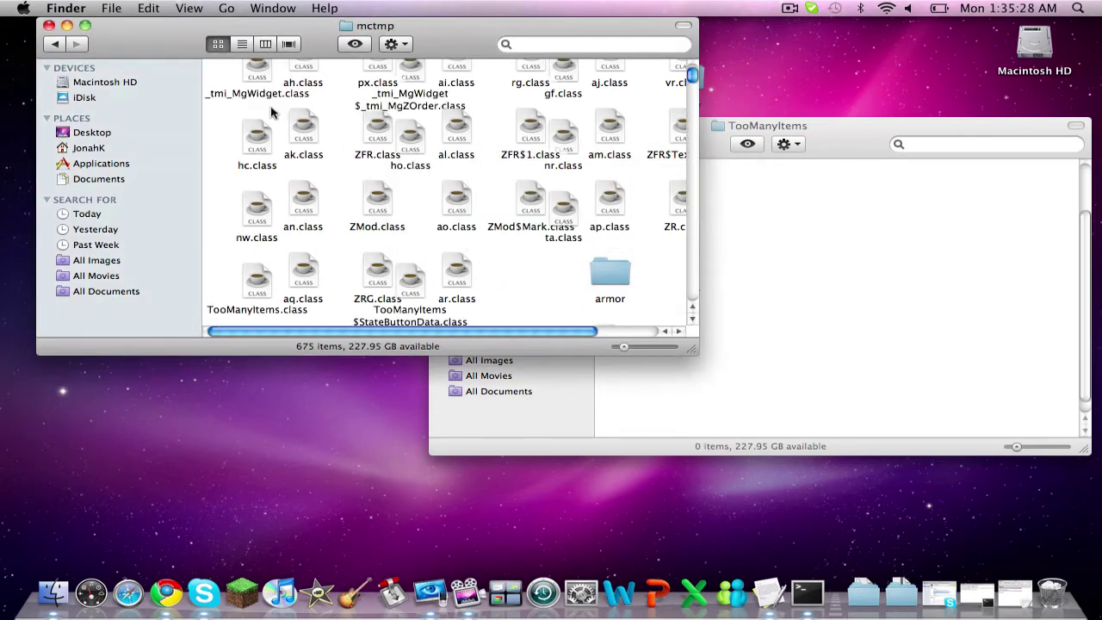
left_click(49, 26)
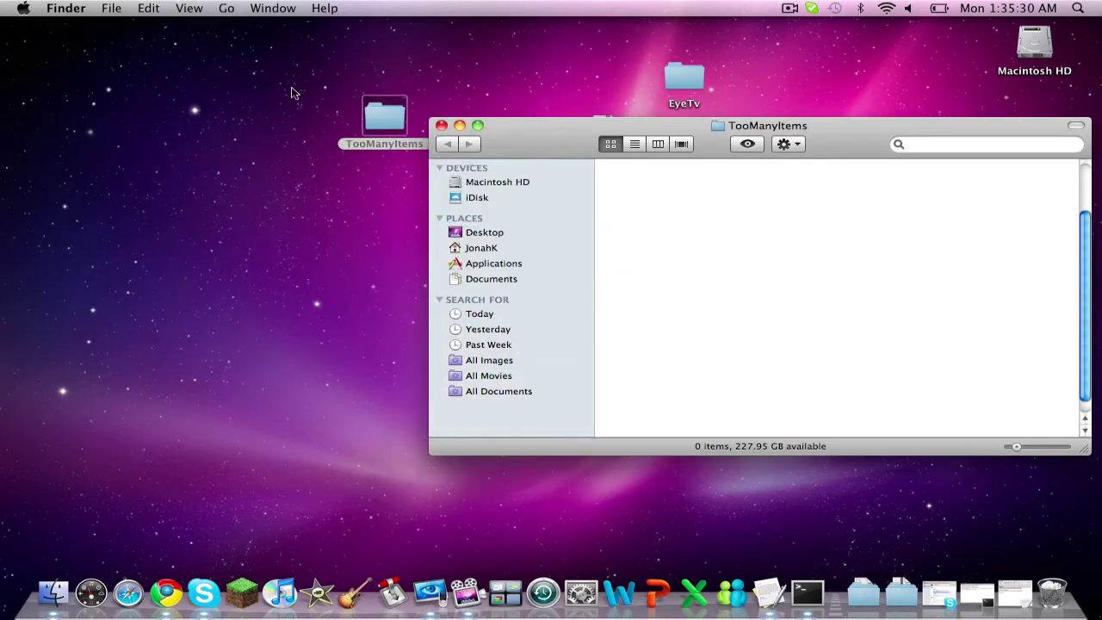
left_click(440, 126)
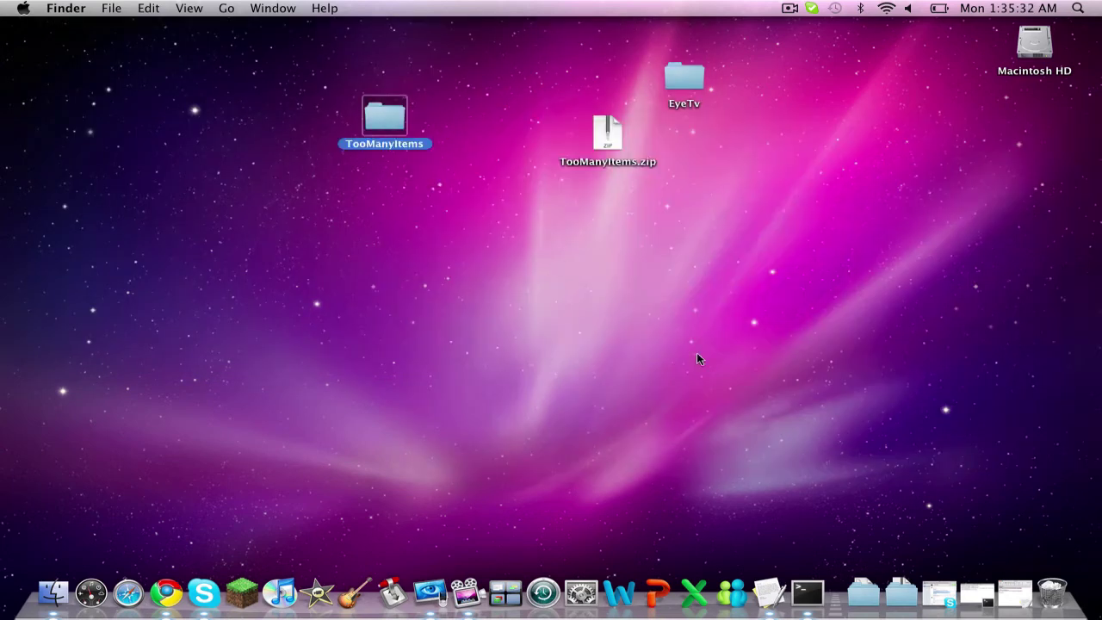
Step: Restore Terminal and the TextEdit note, and copy the note's last four commands, from rm META-INF/MOJANG_C.* through rm -rf mctmp
left_click(809, 593)
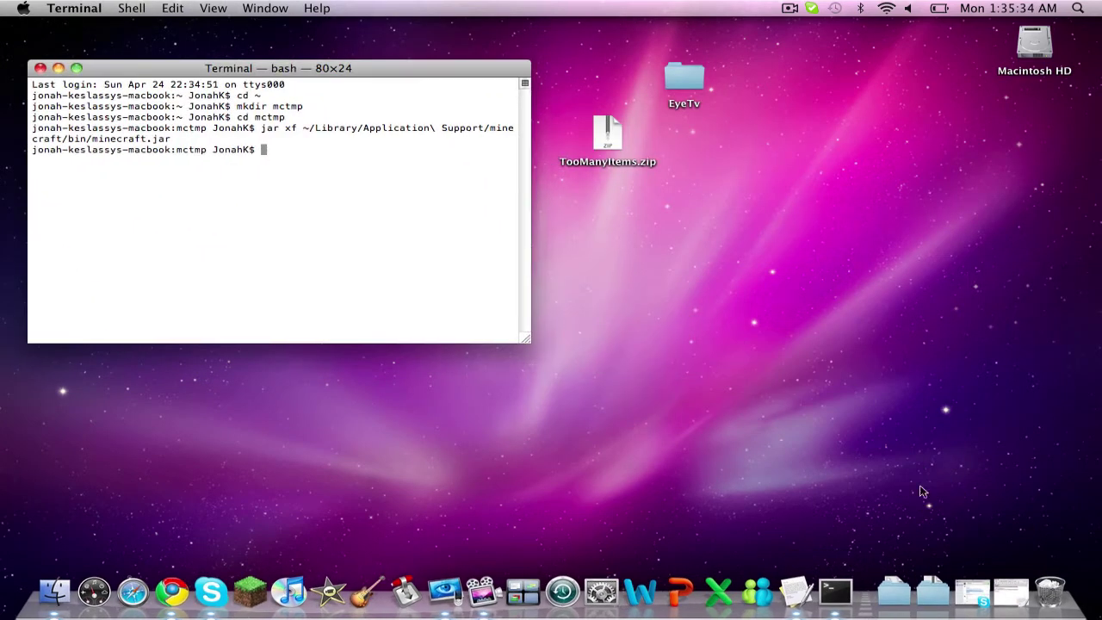
left_click(1007, 590)
left_click(679, 249)
left_click_drag(544, 230, 535, 196)
left_click(628, 254)
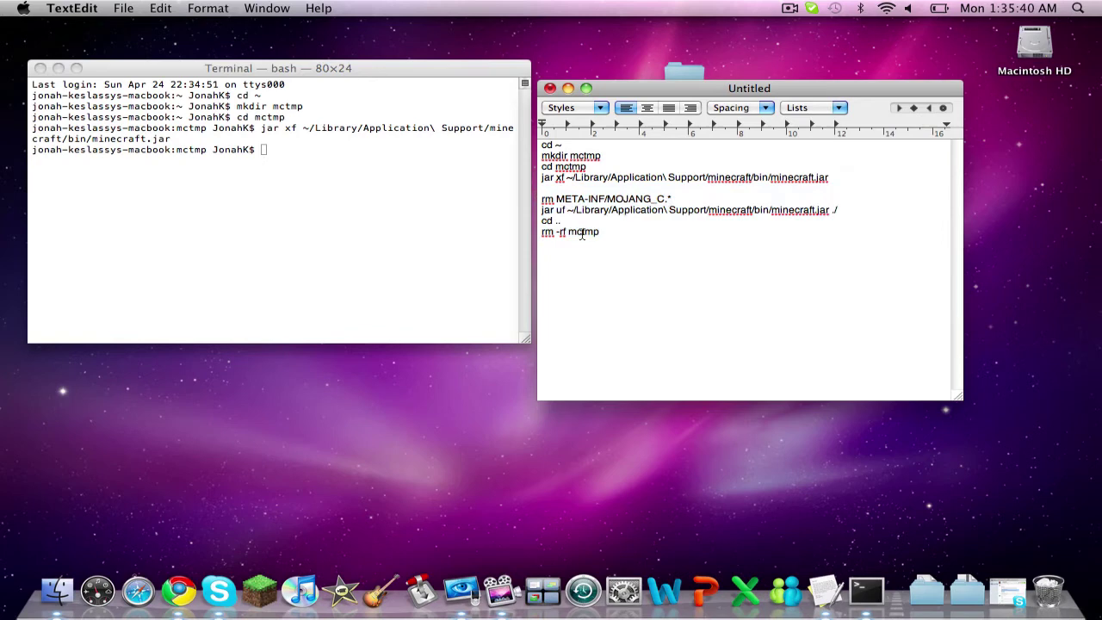
left_click_drag(582, 234, 539, 203)
key("super+c")
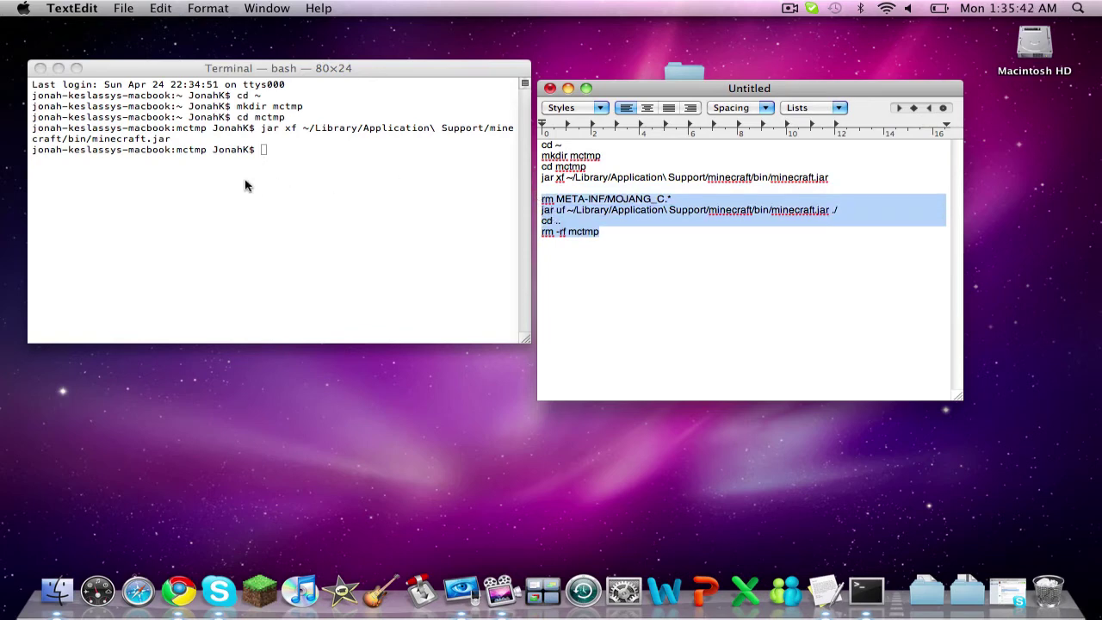
Step: Paste and run the copied commands in Terminal to update minecraft.jar and remove mctmp, close Terminal's window, and minimize the note
left_click(245, 179)
key("super+v")
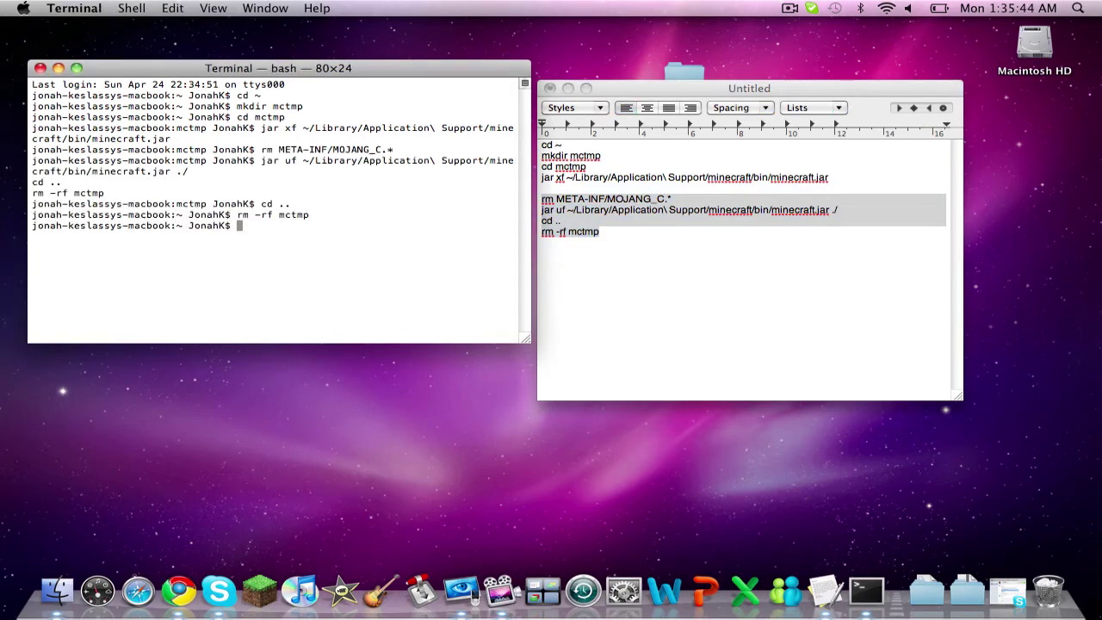
left_click(39, 68)
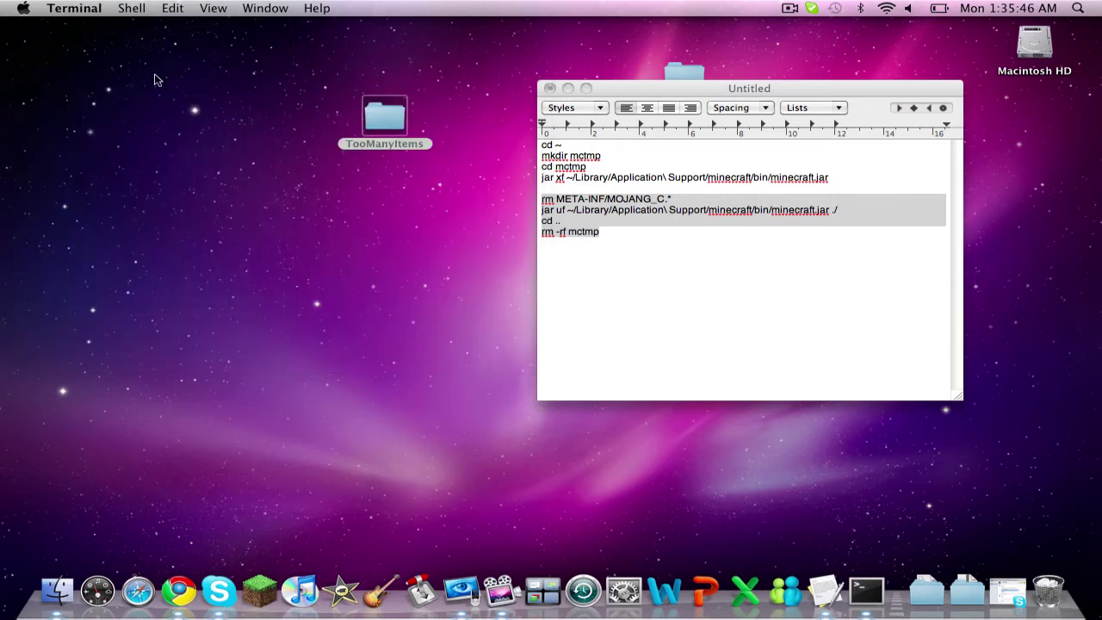
left_click(567, 87)
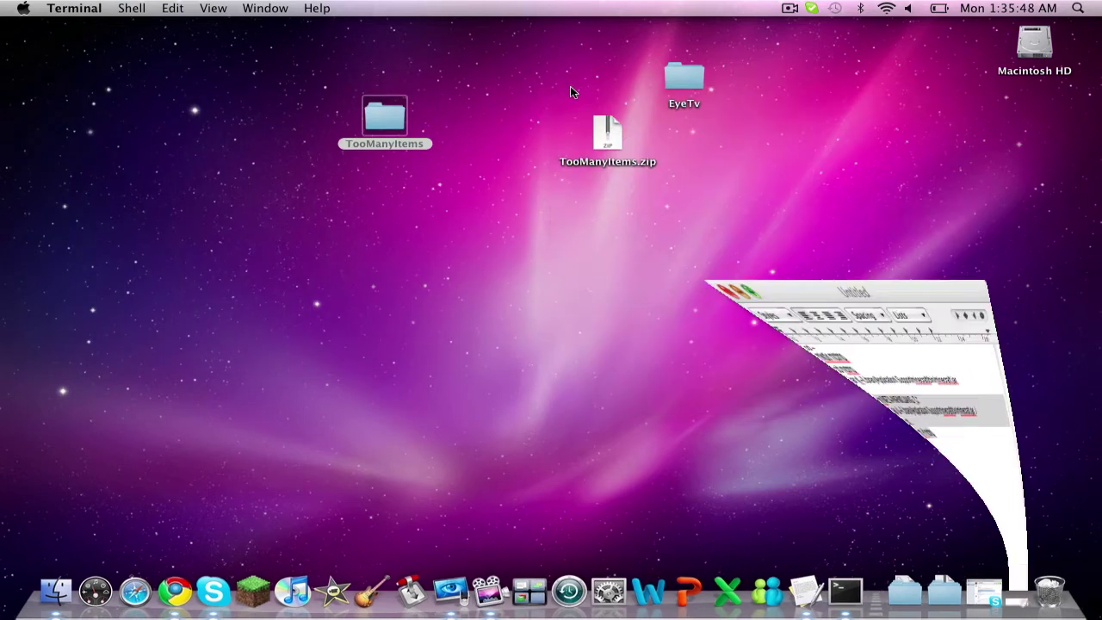
Step: Launch Minecraft, log in with the remembered credentials, and load the singleplayer world named New World
left_click(249, 590)
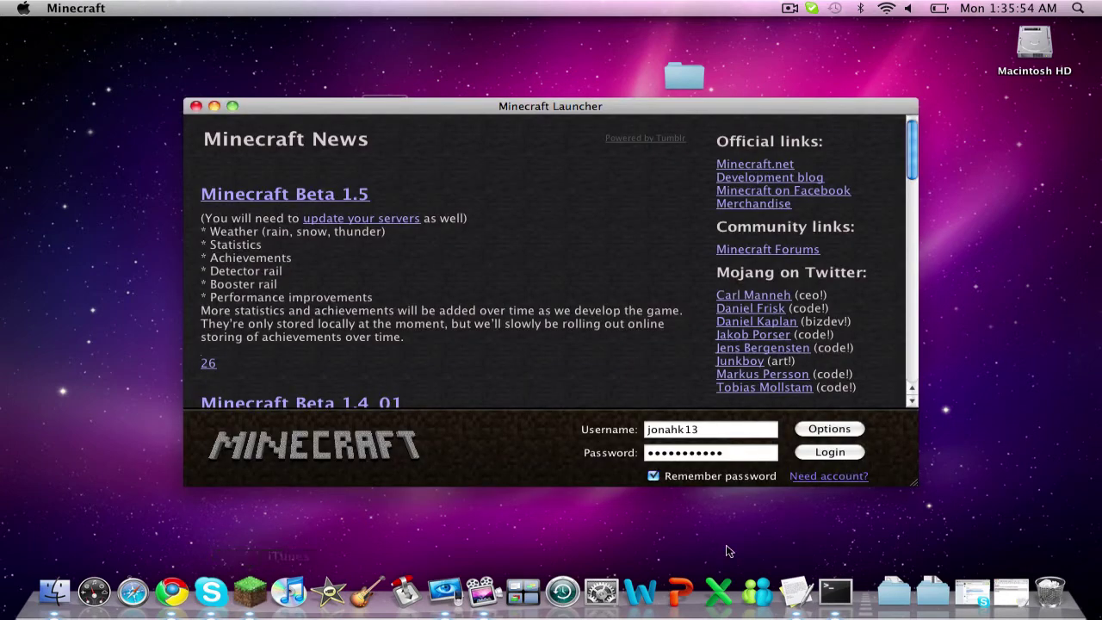
left_click(829, 452)
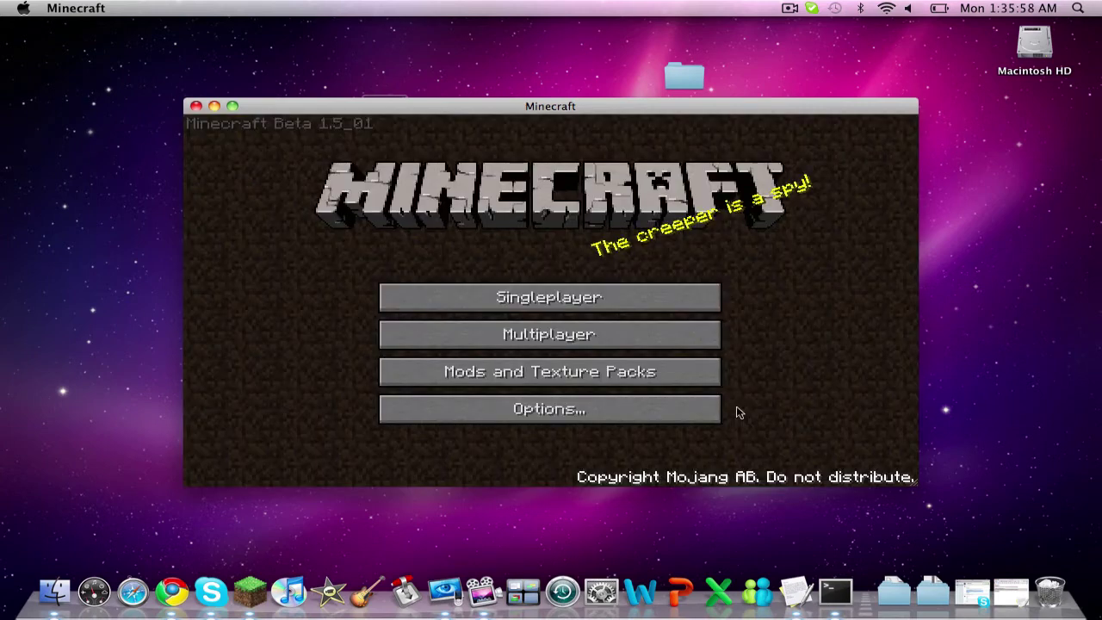
left_click(572, 292)
left_click(460, 240)
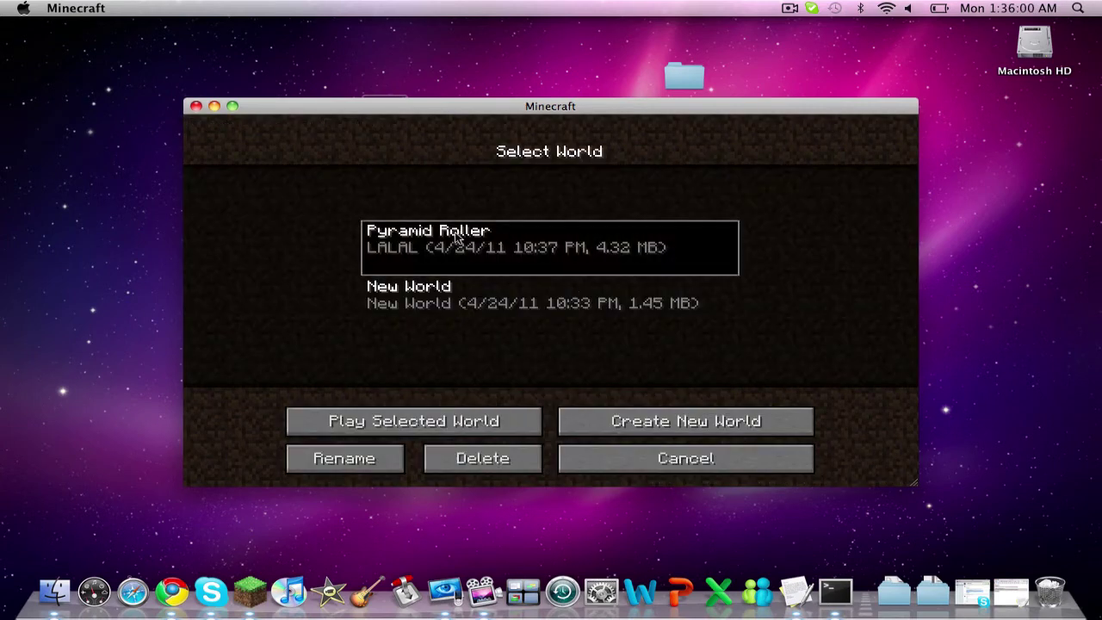
double_click(443, 295)
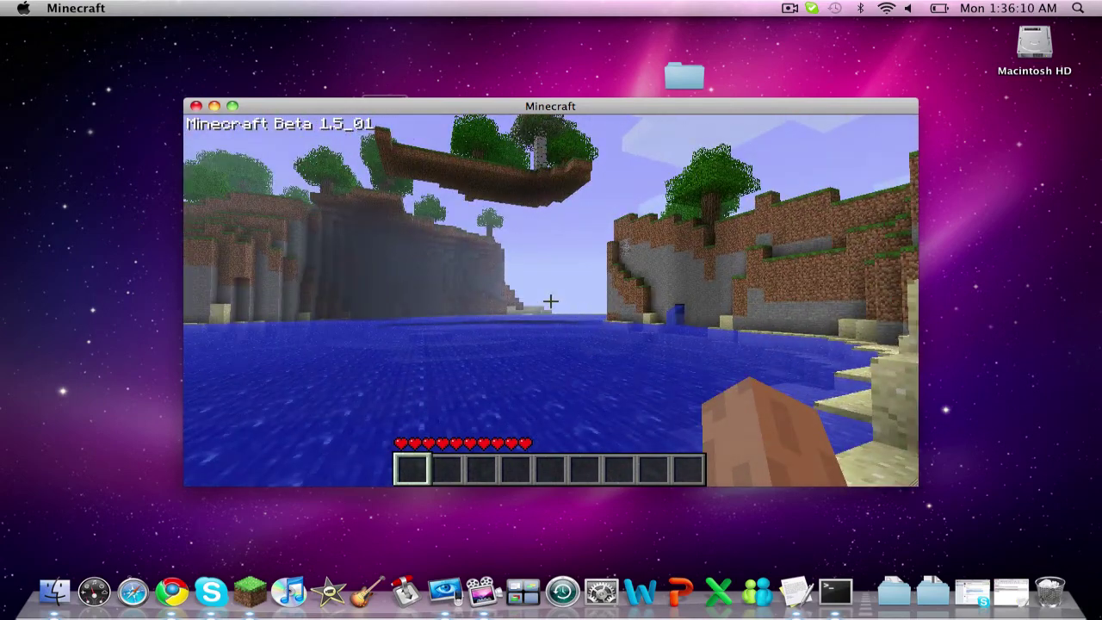
Step: Add sandstone, compasses and a bed to the inventory from the TooManyItems item list, and return to the game's pause menu
key("e")
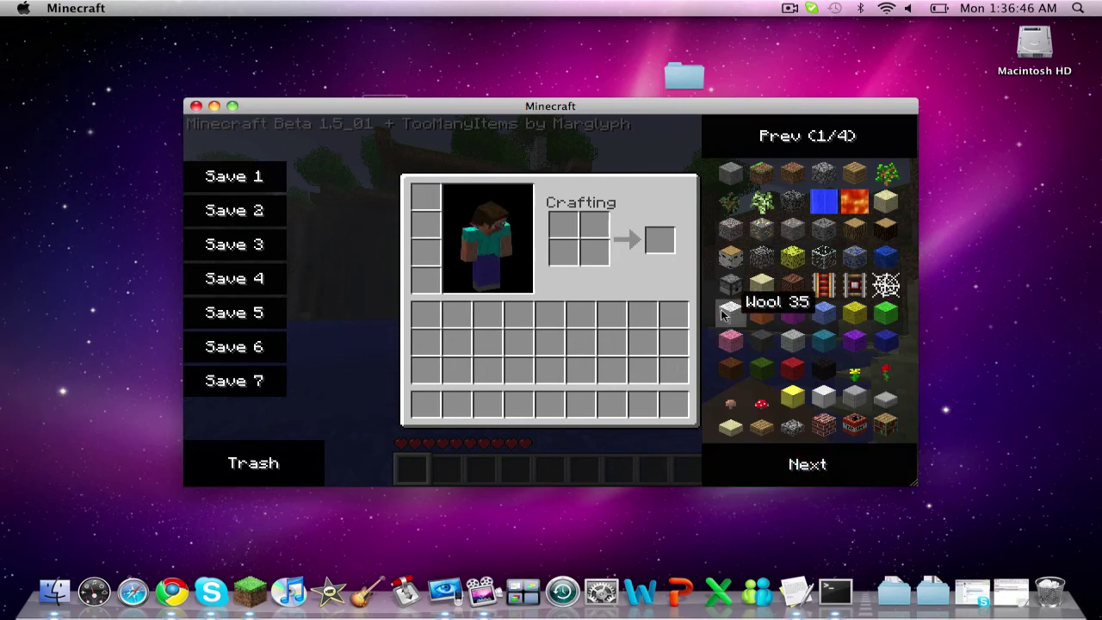
left_click(764, 286)
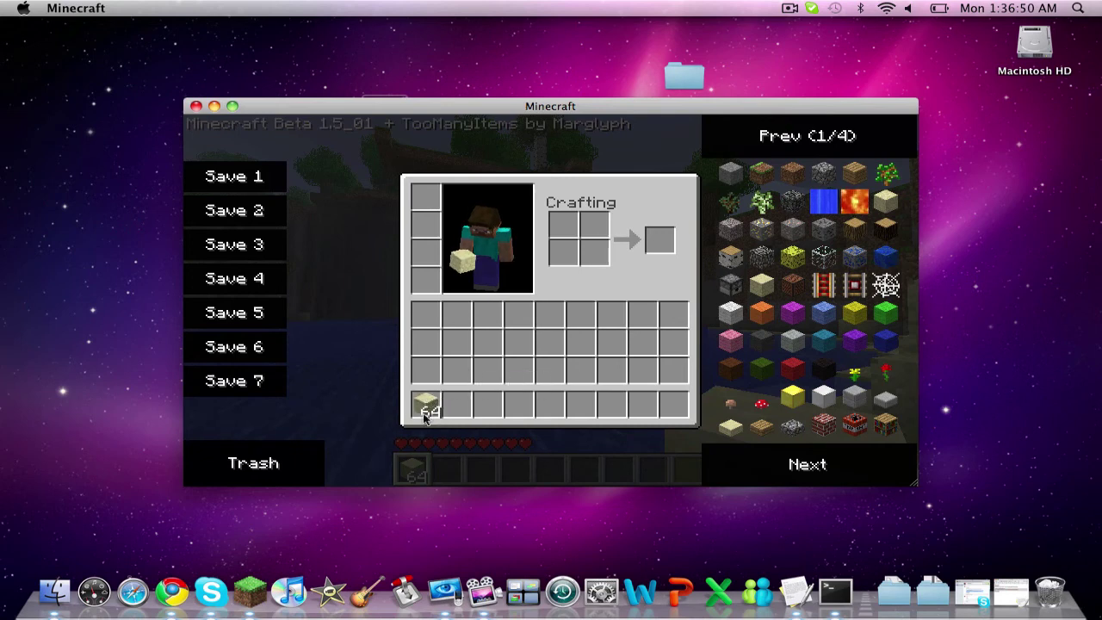
left_click(854, 465)
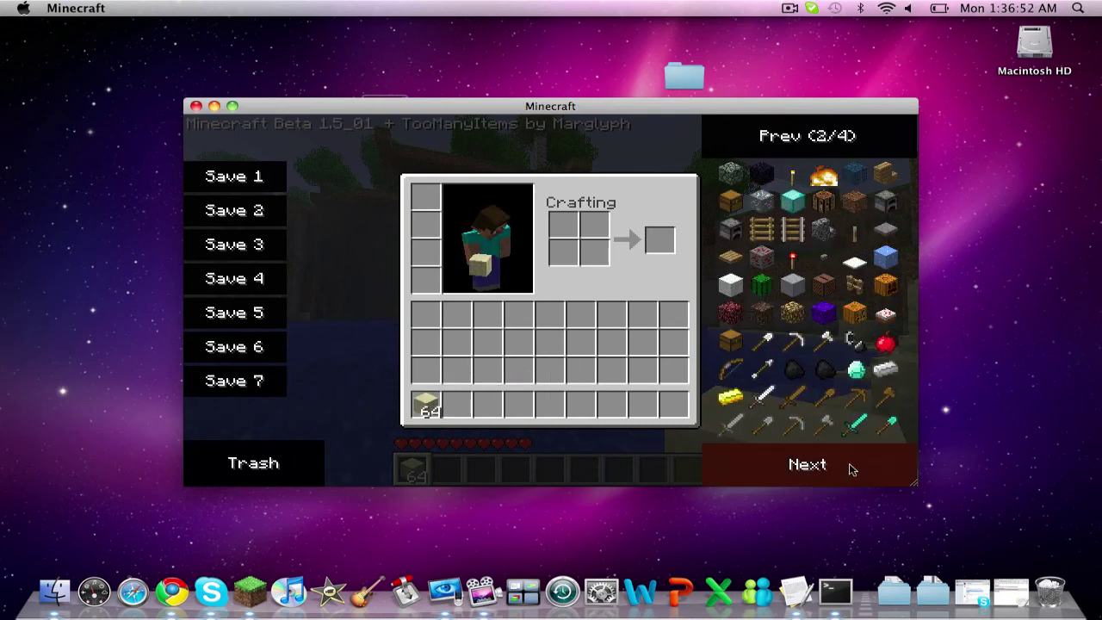
left_click(854, 465)
left_click(854, 465)
left_click(763, 201)
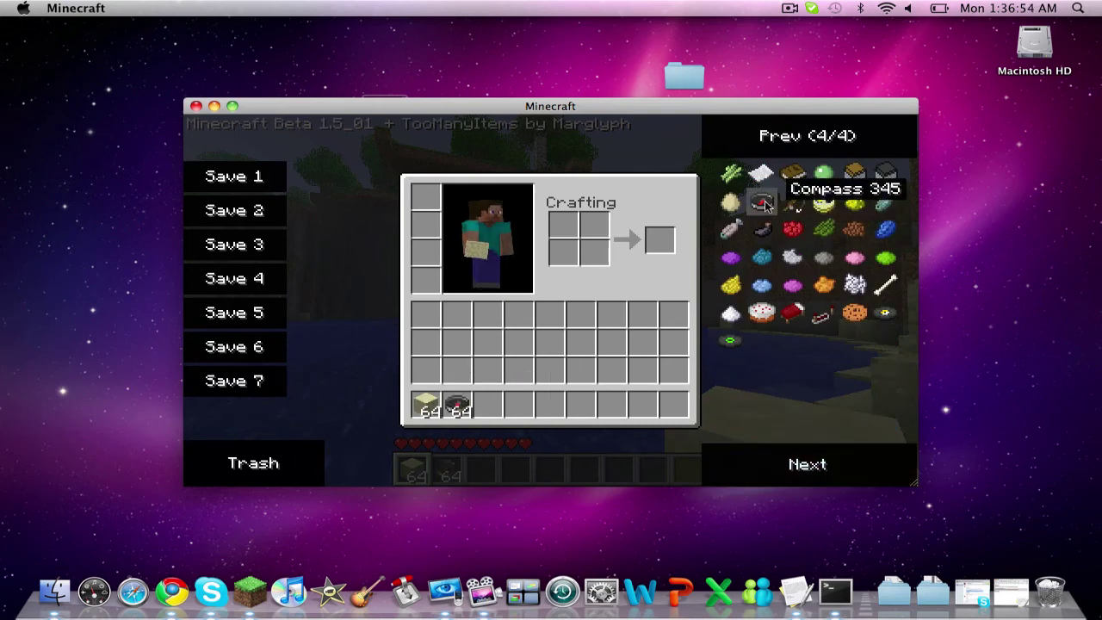
left_click(791, 317)
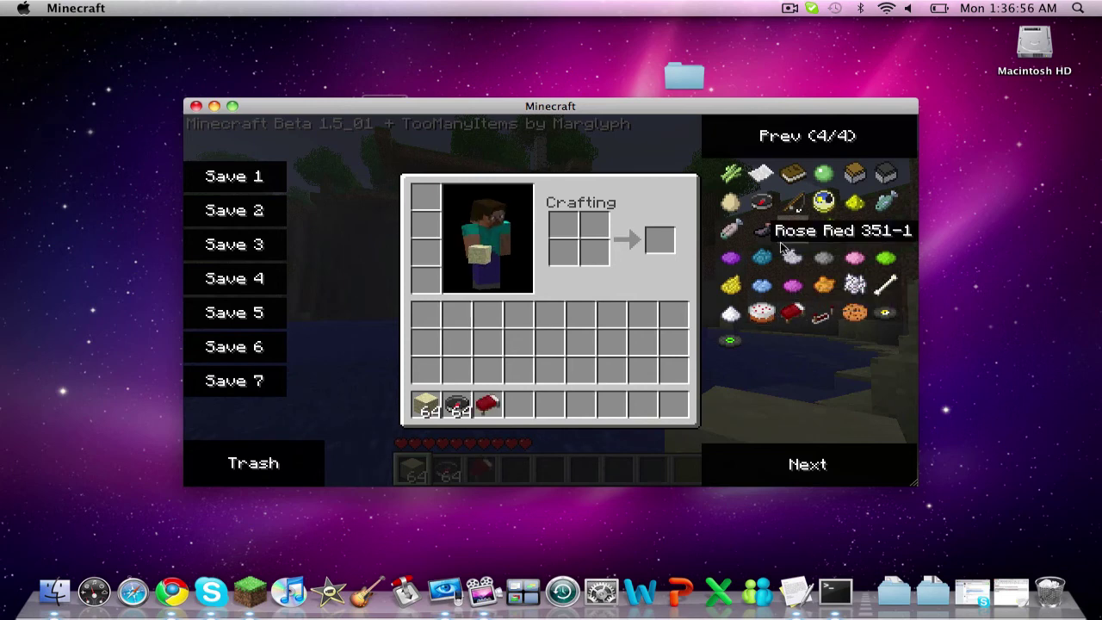
left_click(808, 135)
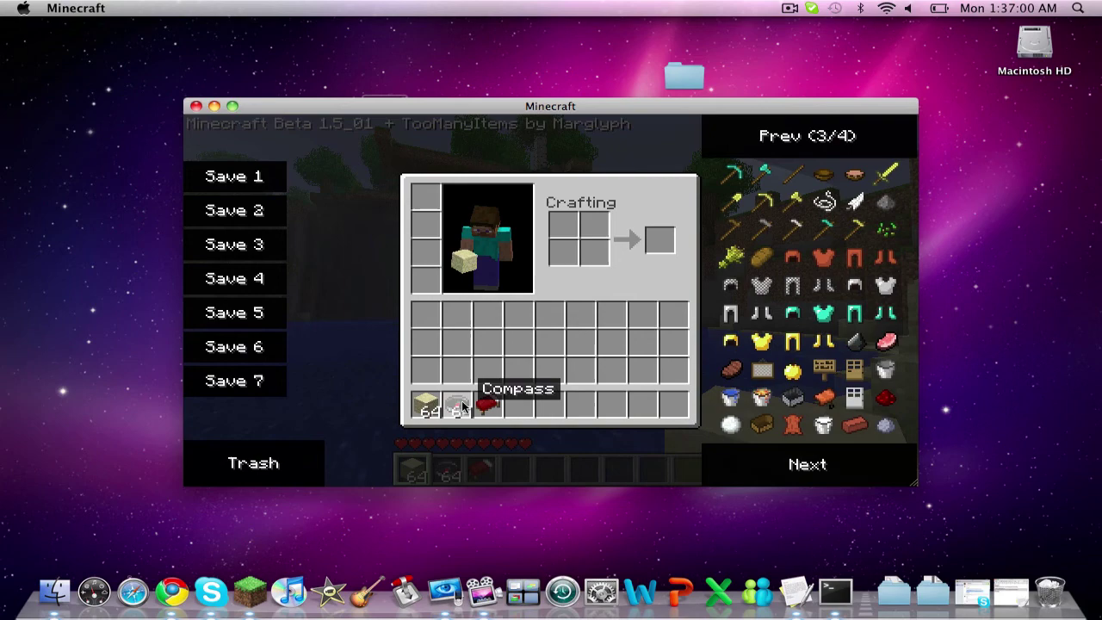
key("e")
key("Escape")
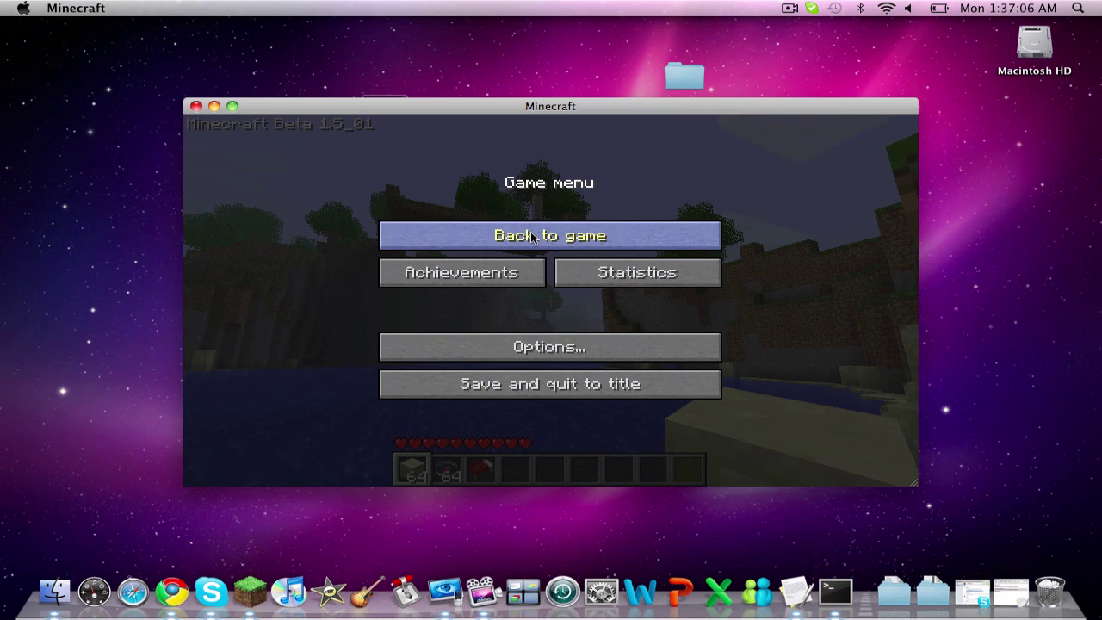
left_click(788, 9)
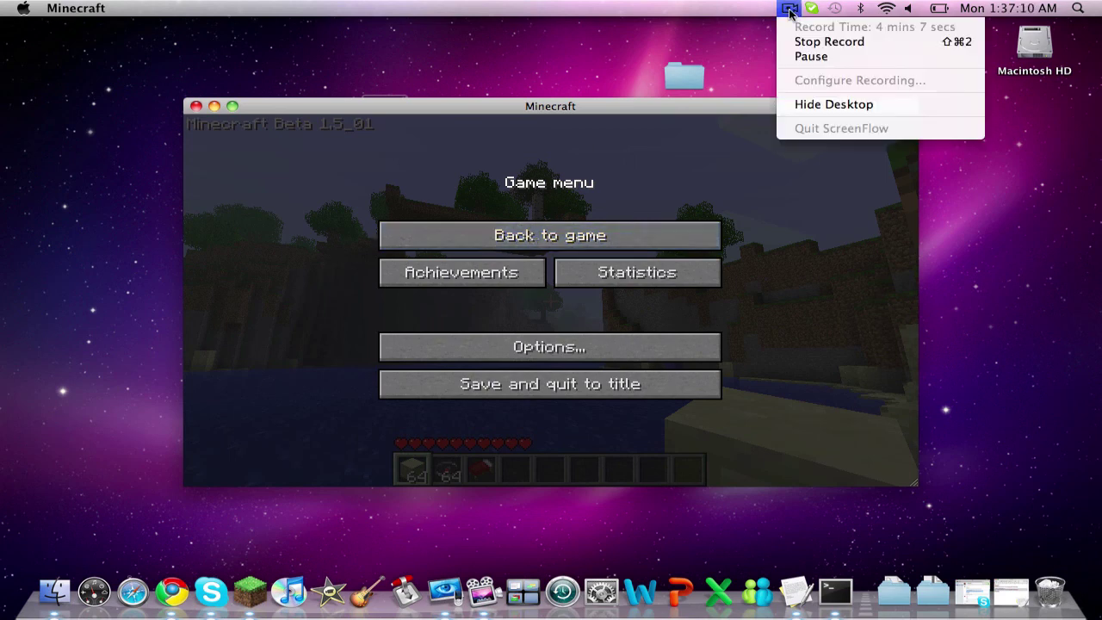